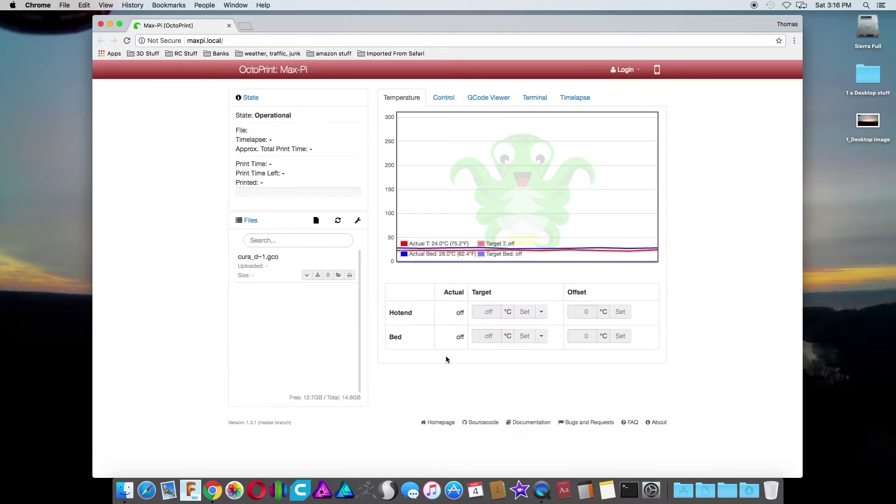
Suppress temperature messages in OctoPrint's terminal and enter the command "M117 Fun With Messages" without sending it
click(531, 97)
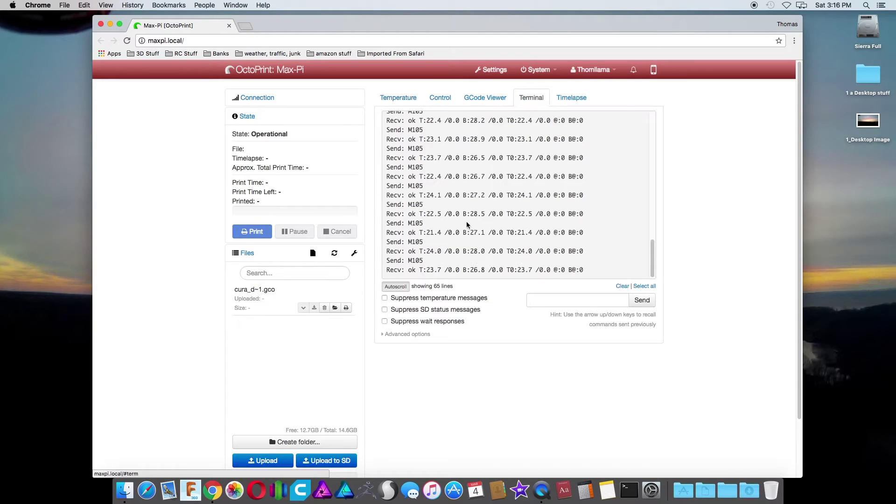
click(384, 298)
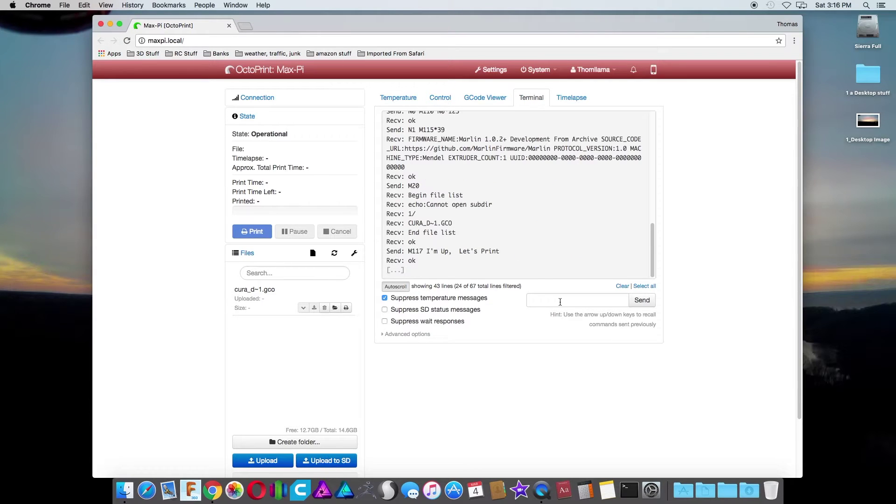
click(557, 301)
text(M117 )
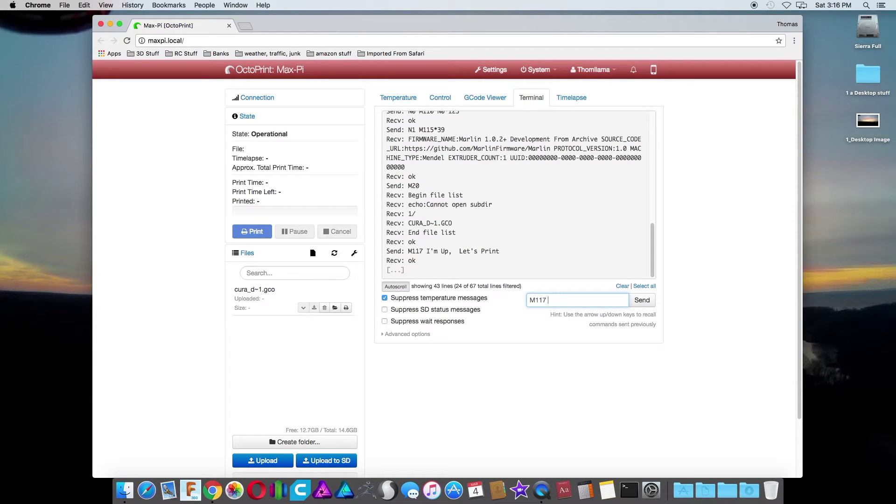
text(Fun With Messag)
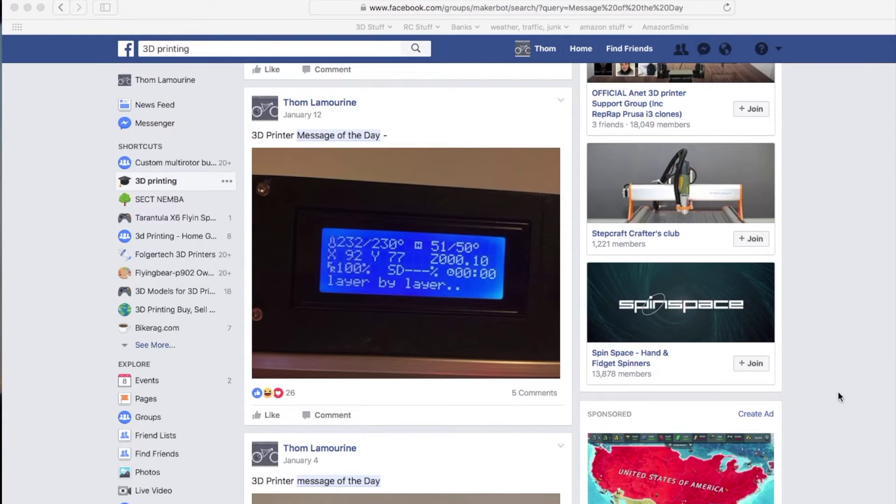
Switch to Facebook and look through the Message of the Day posts in the 3D printing group
scroll(838, 393, down, 5)
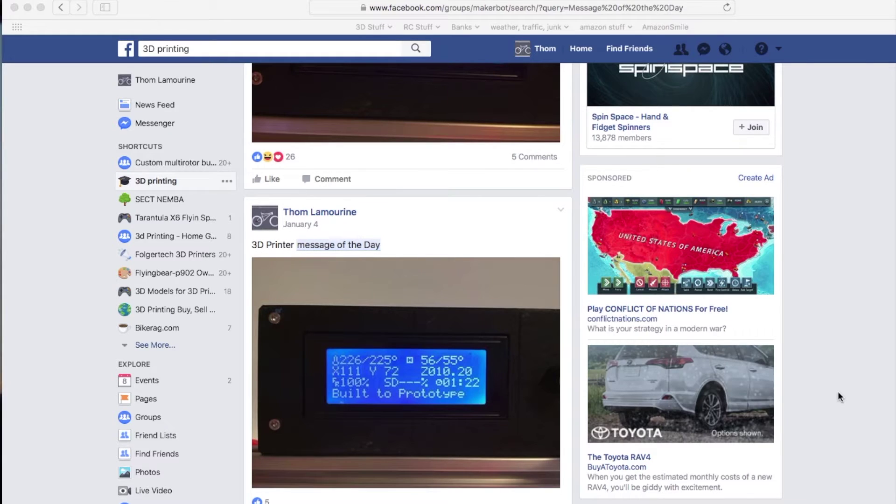
scroll(838, 392, down, 13)
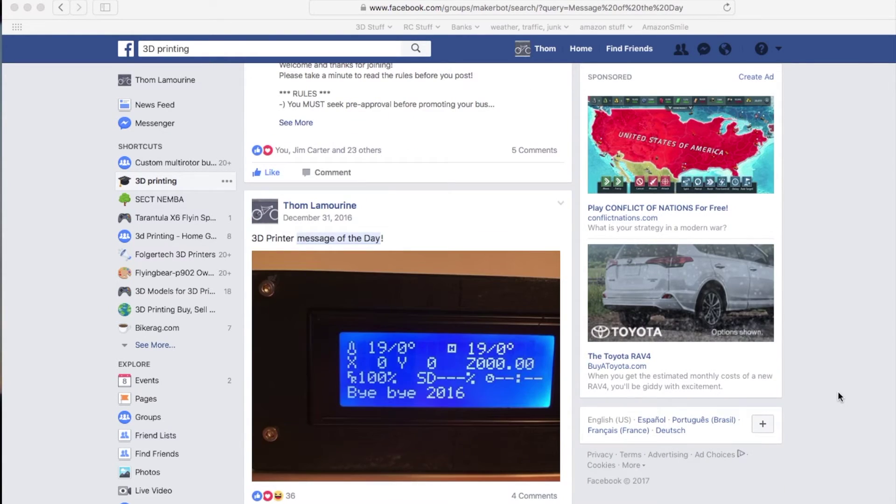
scroll(838, 392, down, 7)
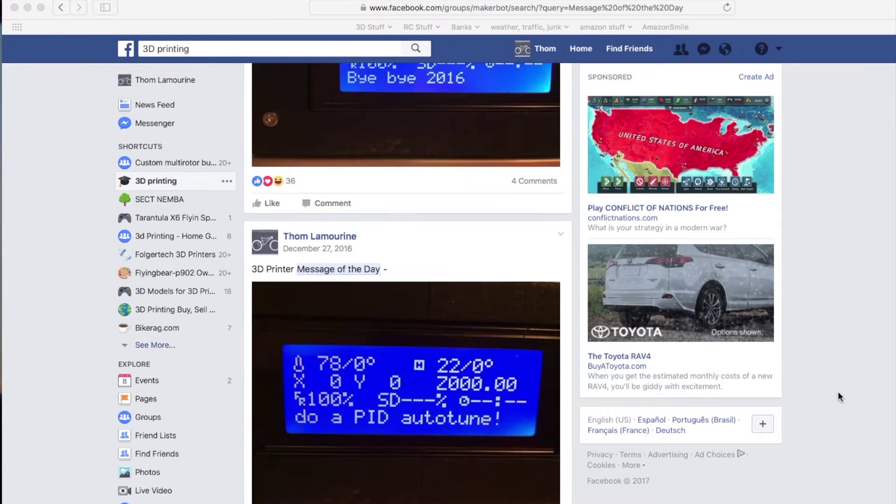
scroll(838, 395, down, 8)
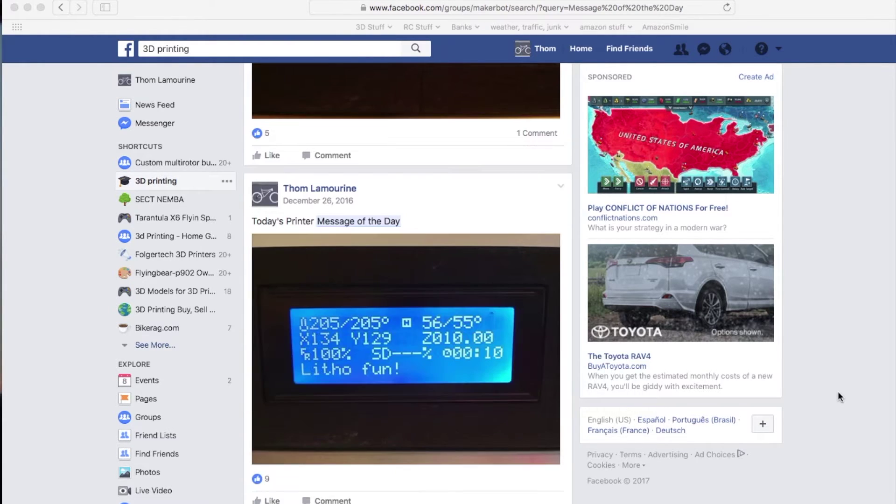
scroll(838, 392, down, 8)
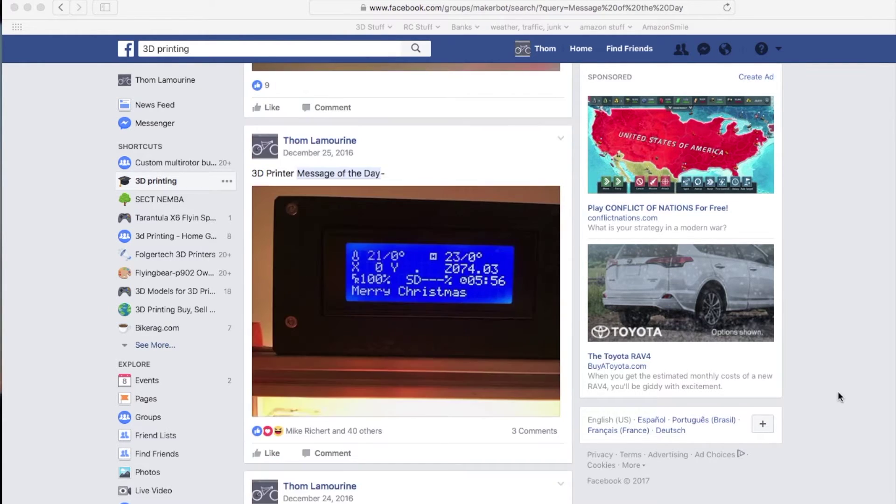
scroll(838, 396, down, 4)
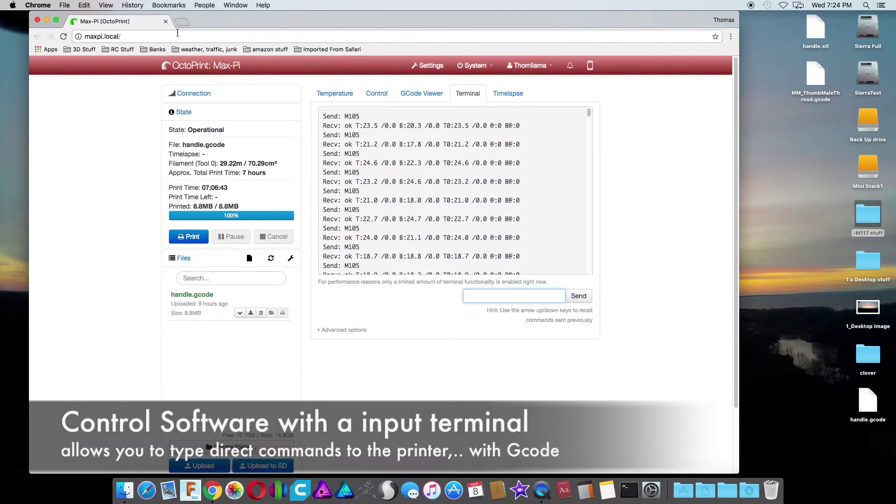
Return to OctoPrint and send the entered "M117 Fun With Messages" command to the printer
mouse_move(236, 20)
mouse_down()
mouse_move(212, 22)
mouse_move(230, 25)
mouse_up()
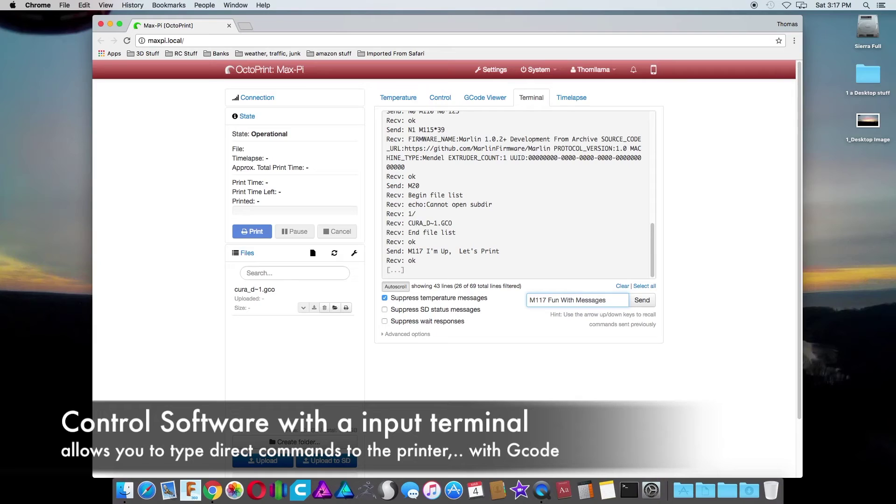
key(Return)
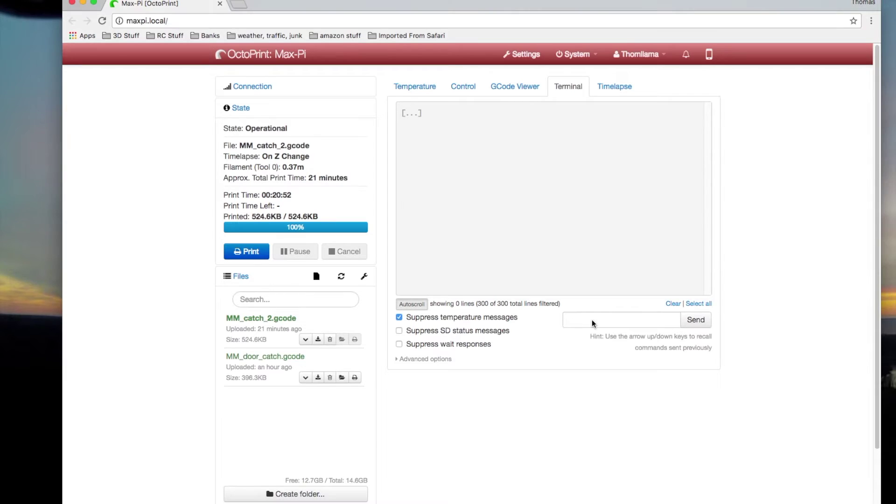
Send the command "M117 Hello, it me!" to the printer from the terminal
click(583, 322)
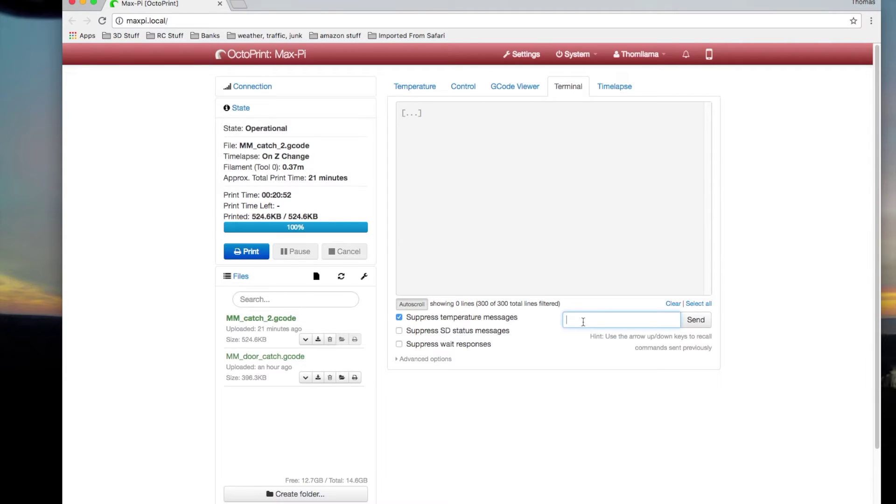
text(M117 Hello, it me!)
key(Return)
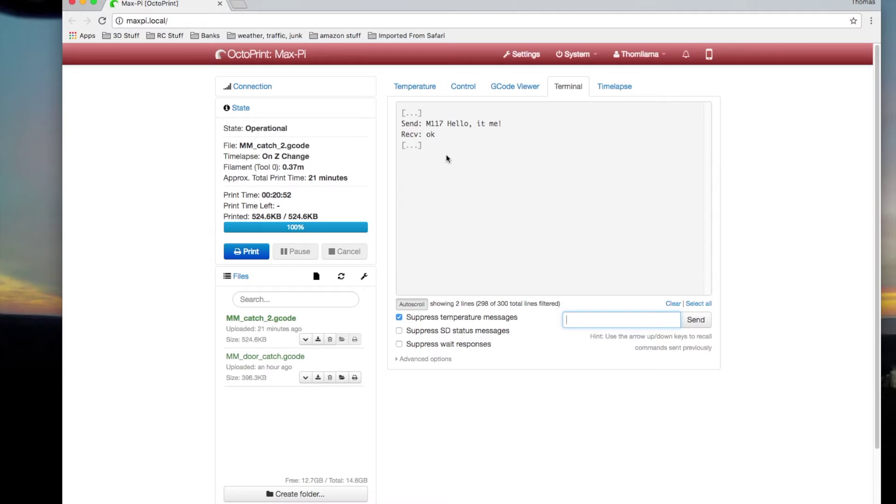
Examine the M117 messages in the GCODE Scripts settings for each print event, and save the settings
click(525, 56)
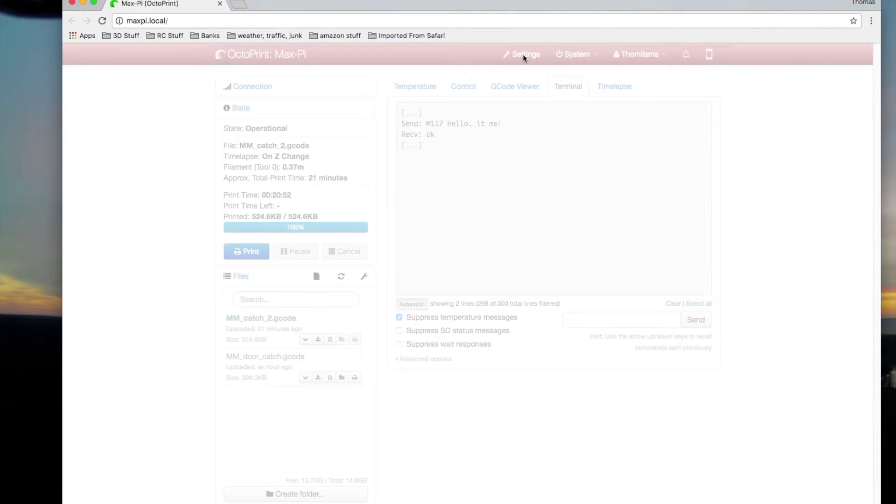
click(243, 171)
click(250, 187)
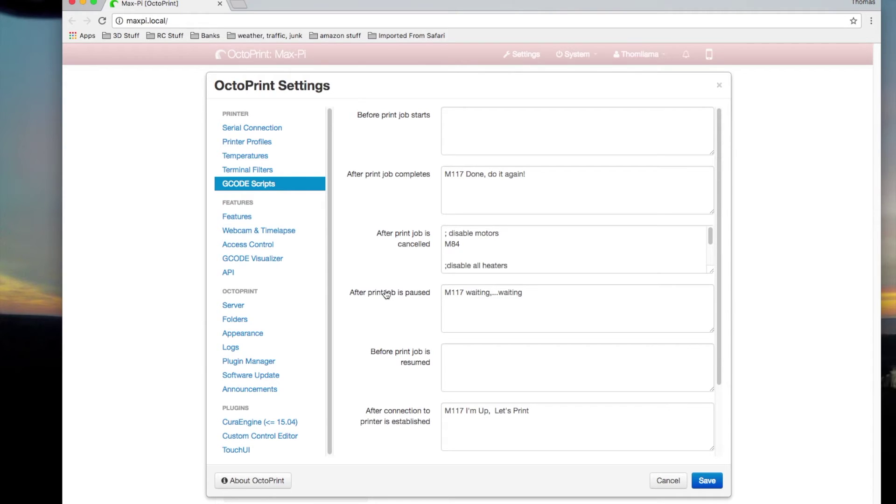
scroll(396, 326, down, 4)
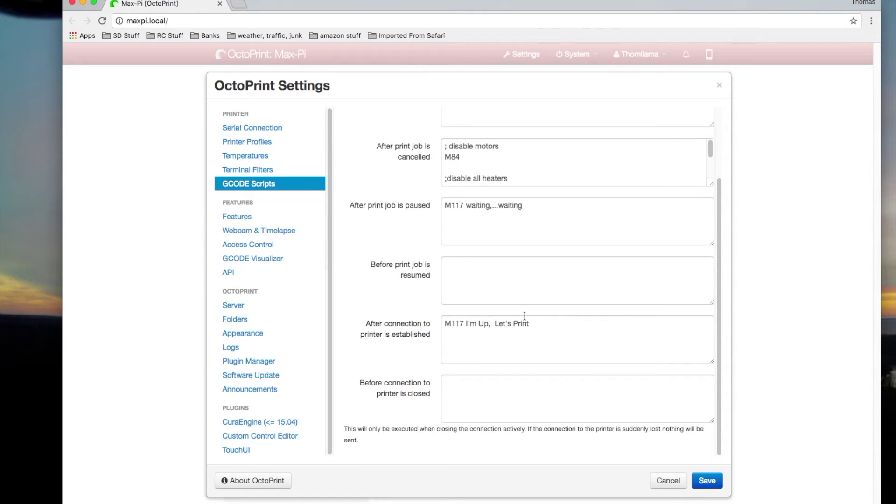
scroll(460, 263, up, 3)
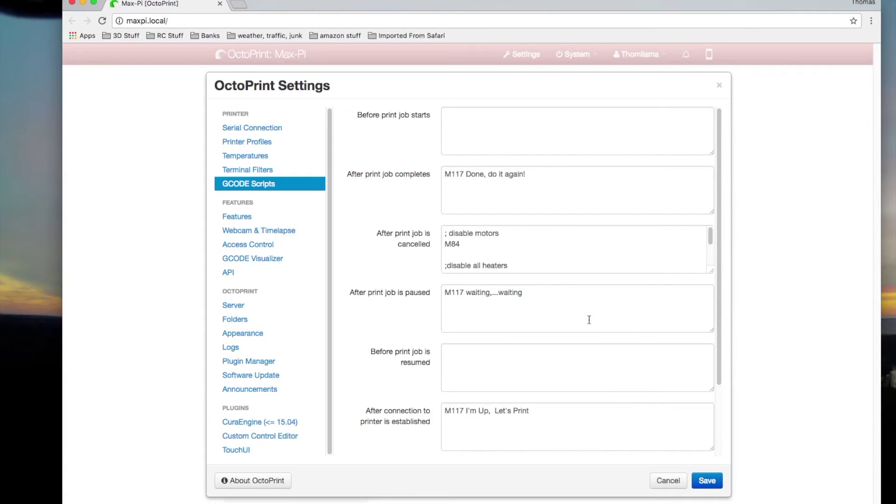
scroll(589, 320, down, 3)
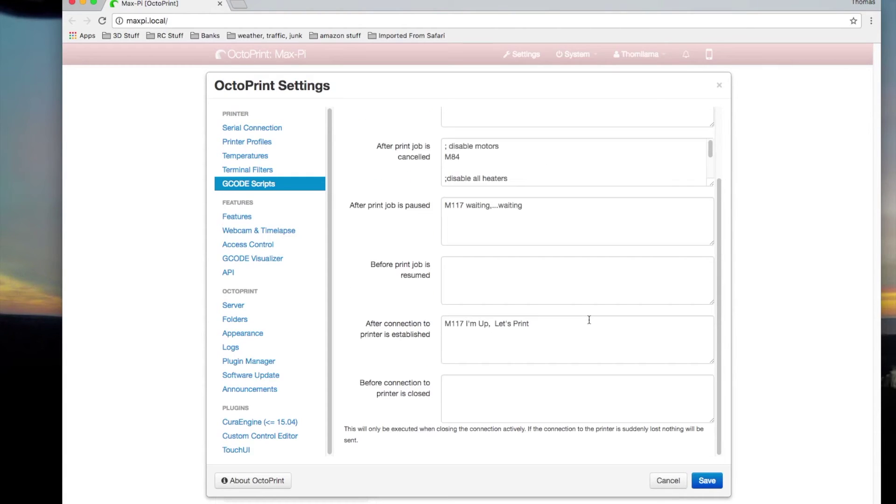
click(716, 481)
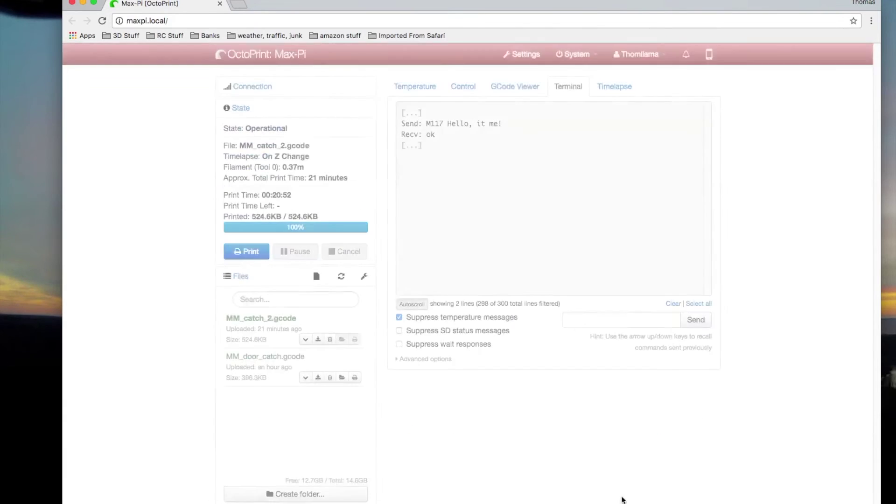
Switch to Simplify3D and examine the end of the nut process's starting script for its M117 message
click(552, 480)
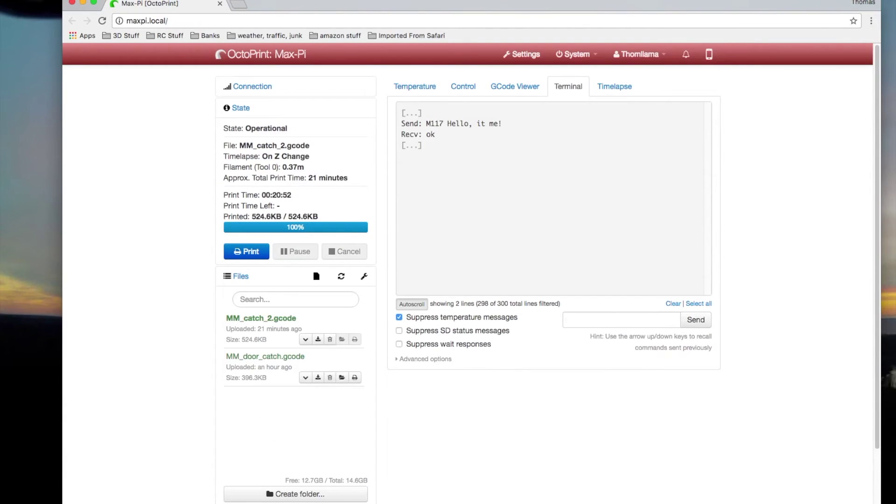
key(super+Tab)
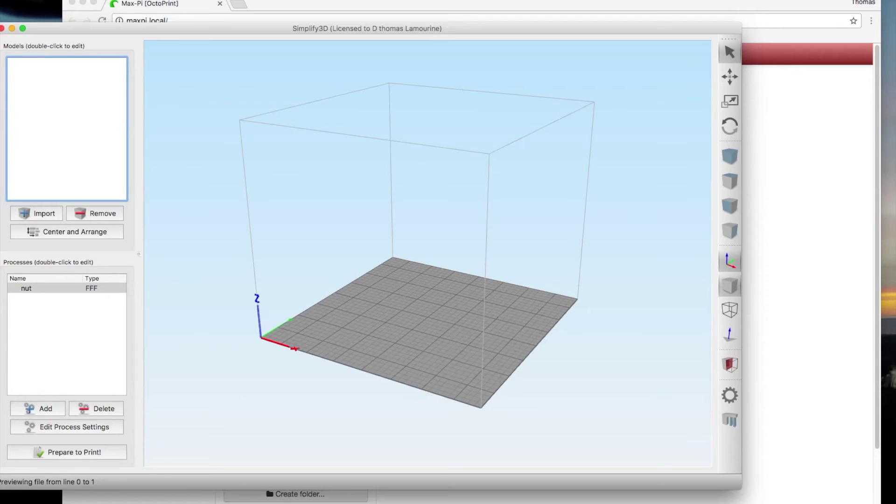
click(52, 289)
double_click(52, 289)
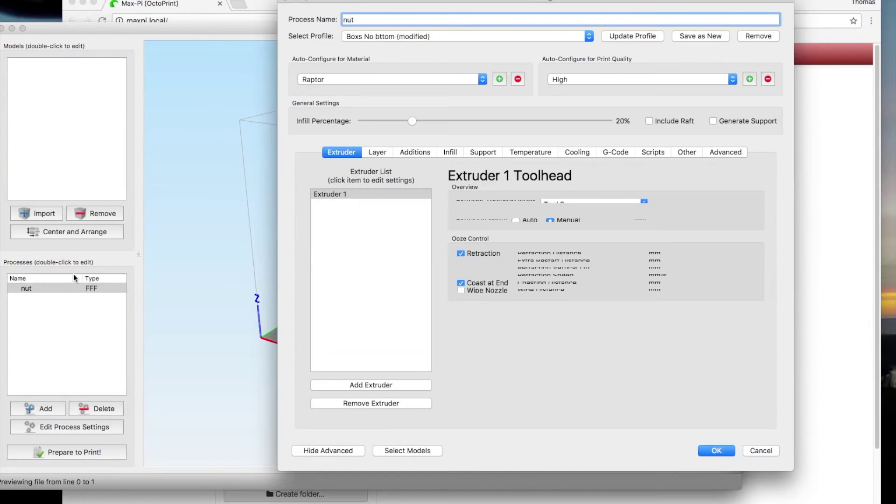
click(617, 153)
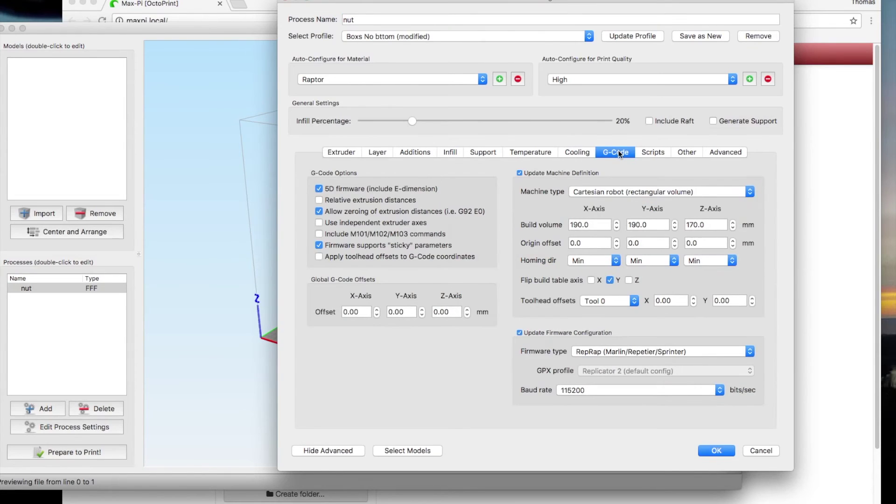
click(648, 152)
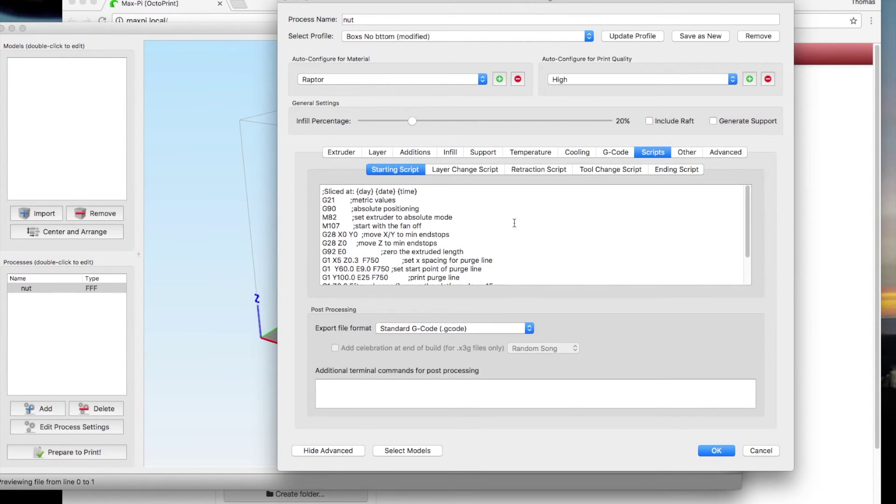
click(746, 275)
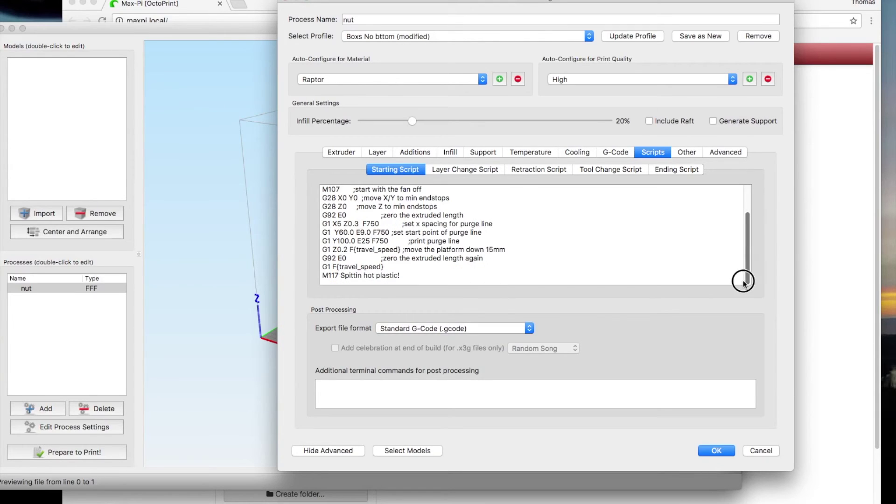
Look through the layer change, retraction, tool change and ending scripts of the nut process
click(484, 170)
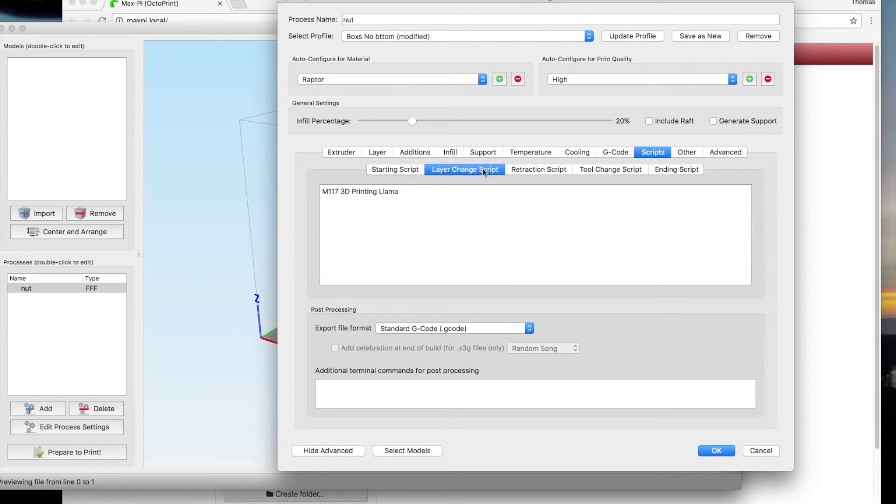
click(516, 170)
click(637, 169)
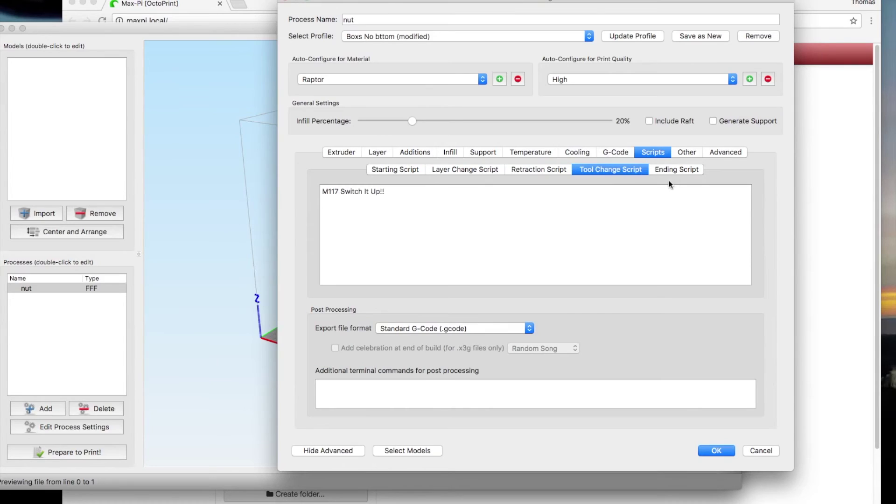
click(672, 170)
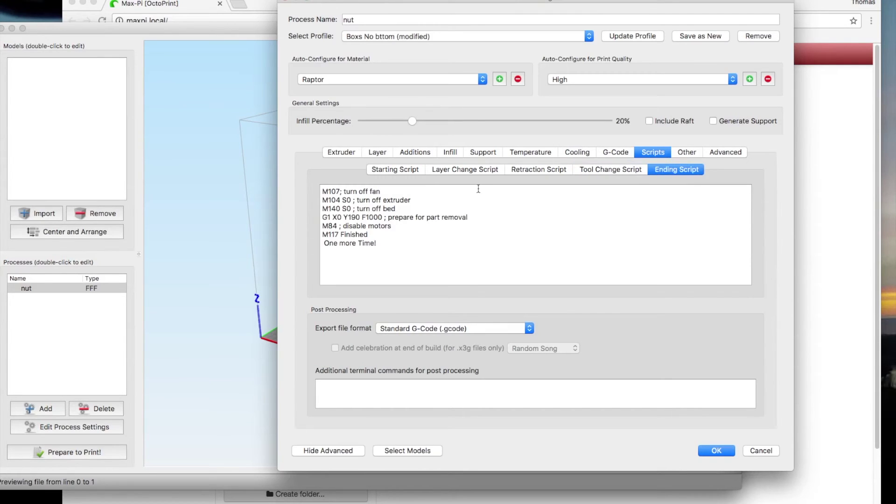
Review all five nut process scripts again, from the starting script to the ending script, and close the process settings
click(388, 169)
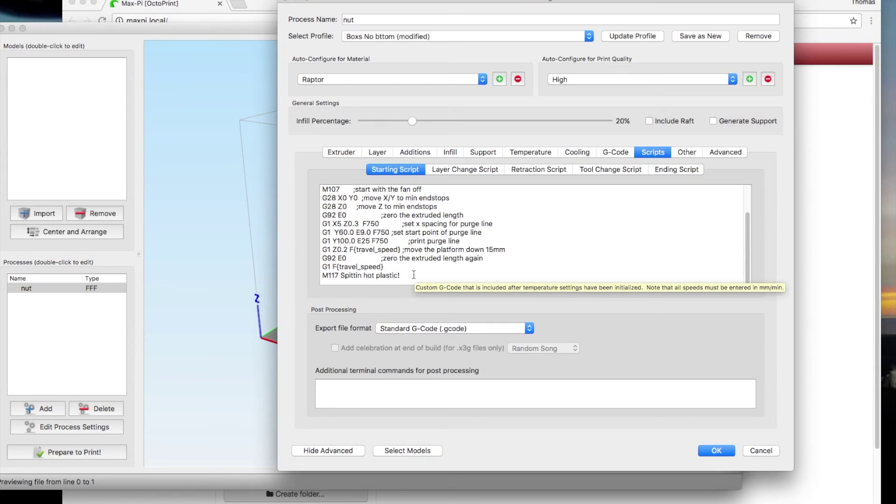
click(445, 172)
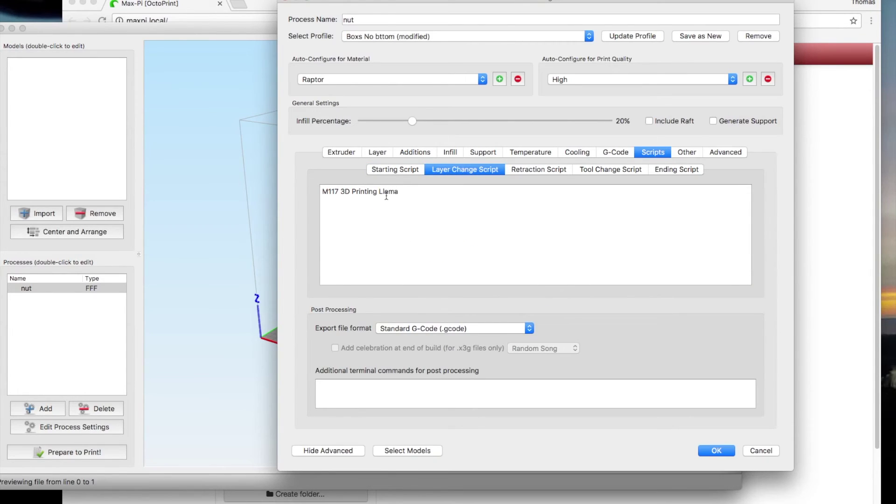
click(550, 168)
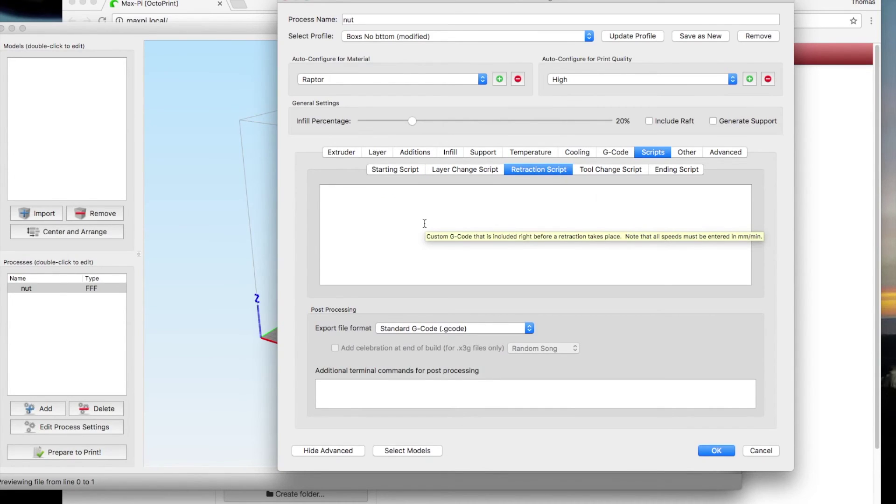
click(601, 169)
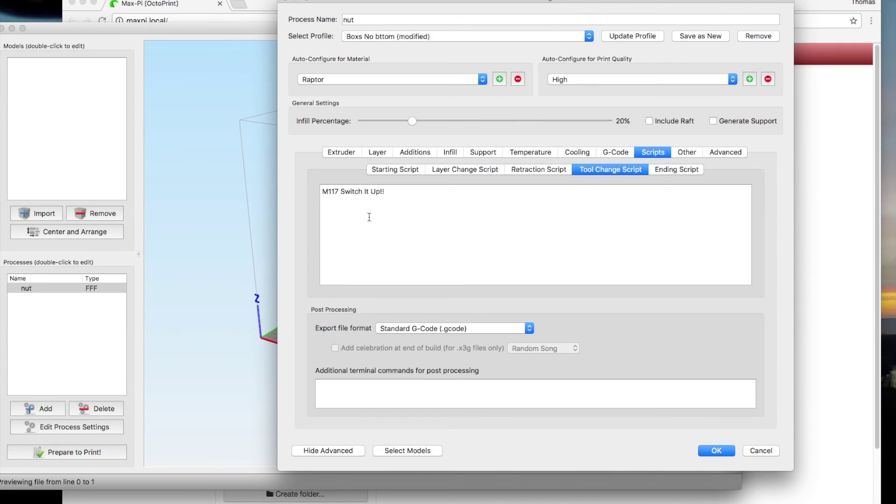
click(667, 171)
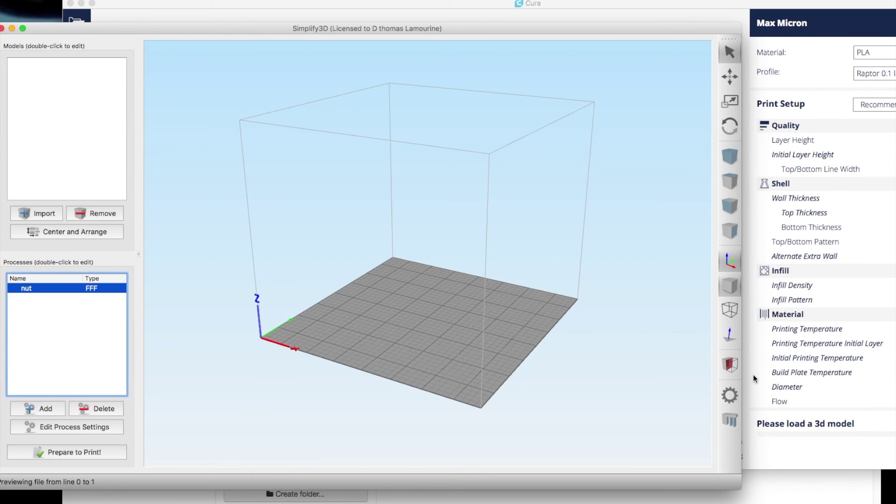
Switch to Cura, show the printer monitor, and open the machine settings of the Max Micron printer from the printer management preferences
click(753, 374)
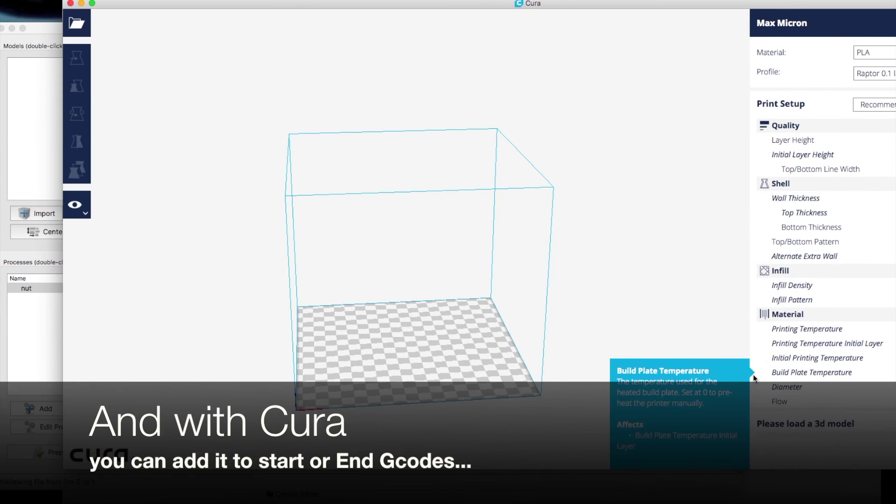
drag(821, 3, 705, 16)
click(854, 35)
click(140, 1)
mouse_move(149, 1)
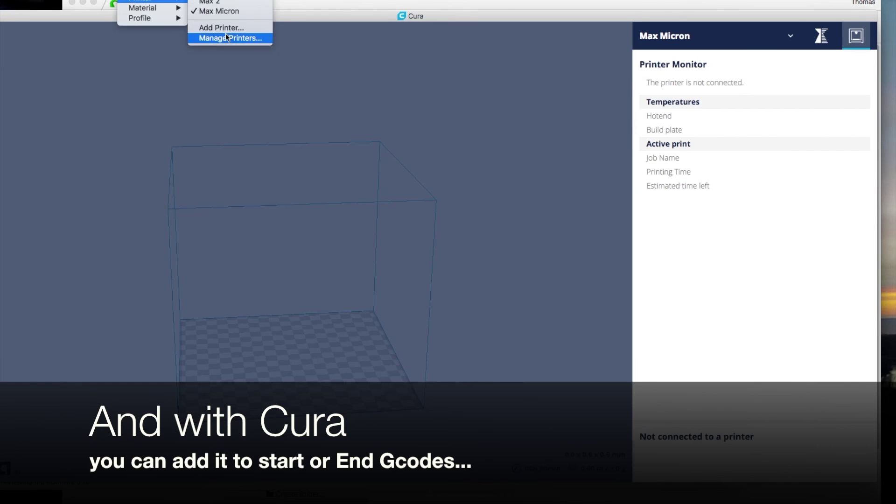
click(226, 37)
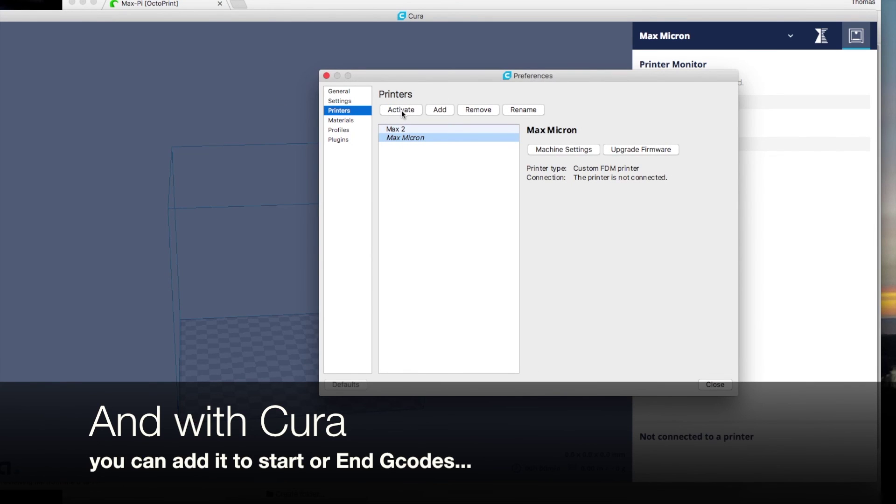
click(550, 151)
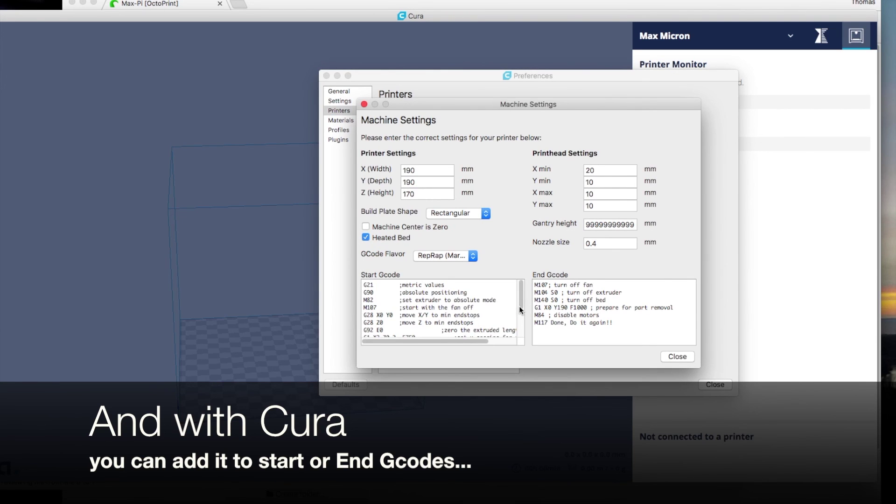
Examine the M117 messages at the end of the Start Gcode and End Gcode, highlighting the start code's M117 command, and close the machine settings
drag(521, 296, 528, 347)
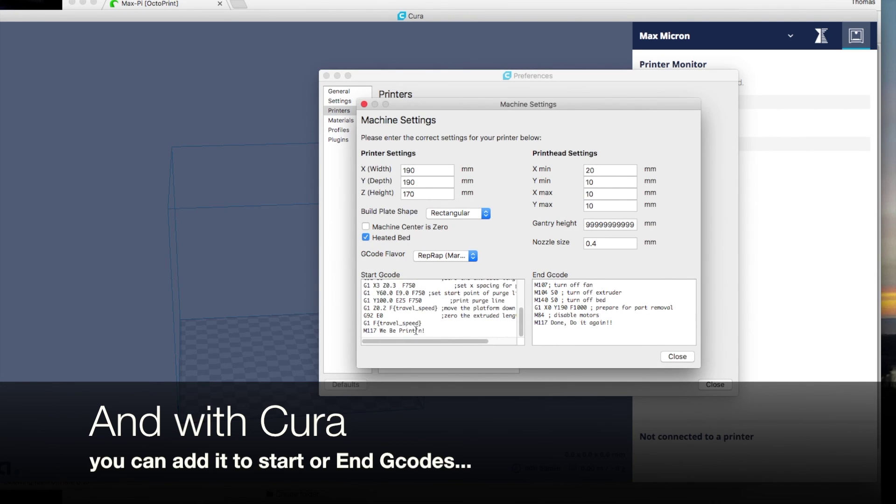
double_click(365, 330)
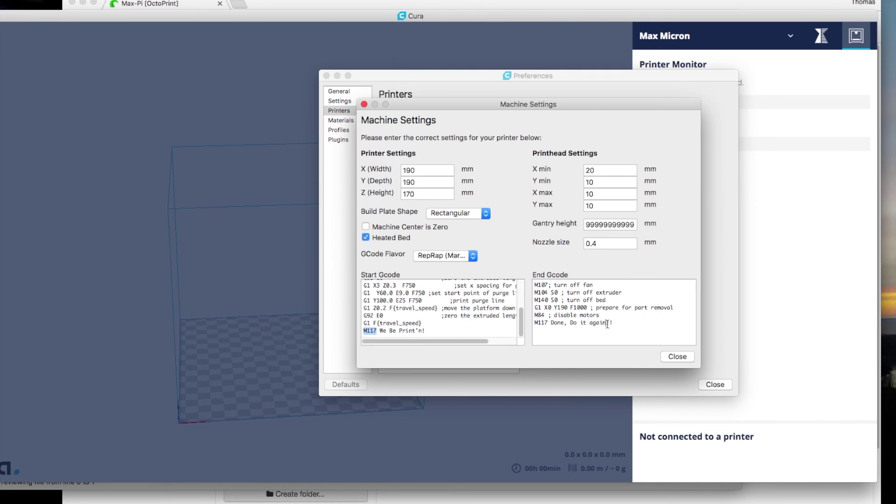
click(677, 356)
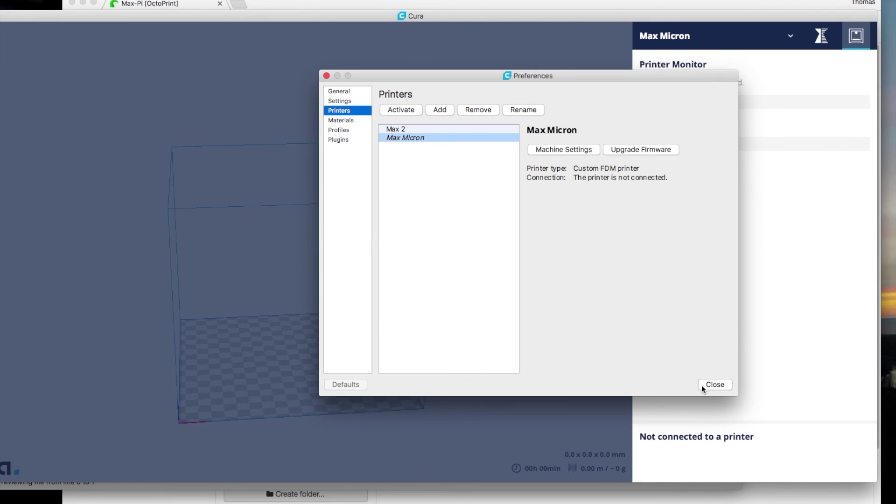